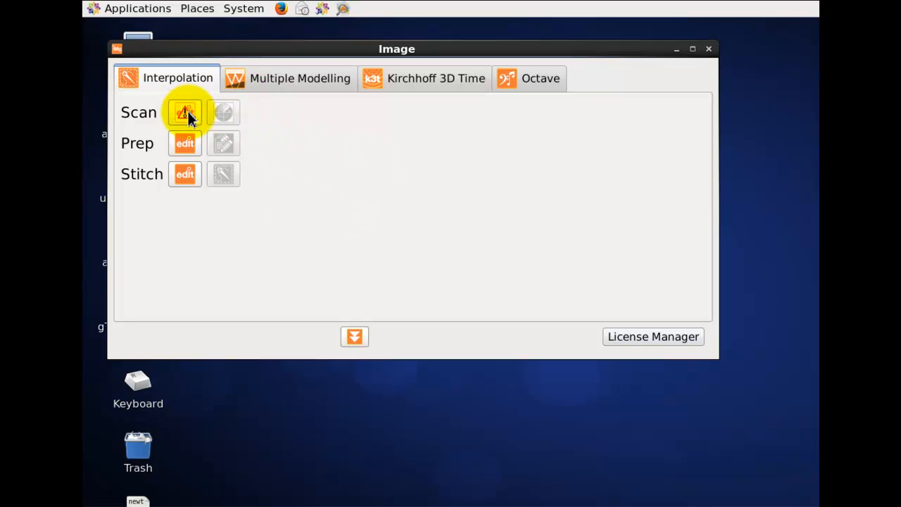
# Step: Add offset_7_475_rev1.segy from the recently used files as the Scan input and run the Scan function
pyautogui.click(186, 114)
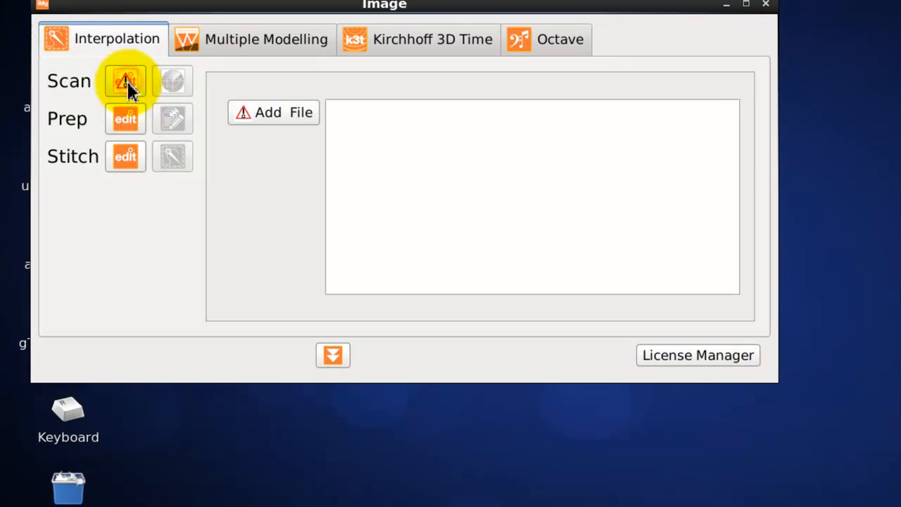
pyautogui.click(285, 114)
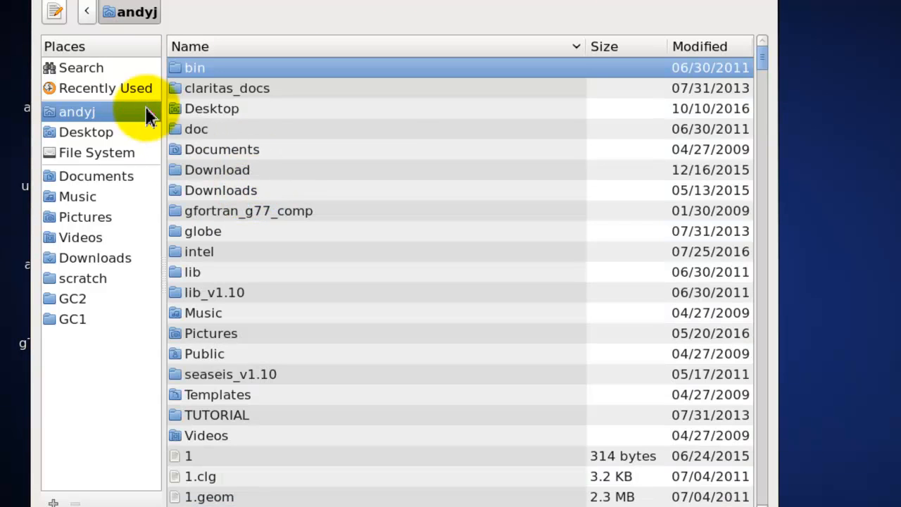
pyautogui.click(120, 90)
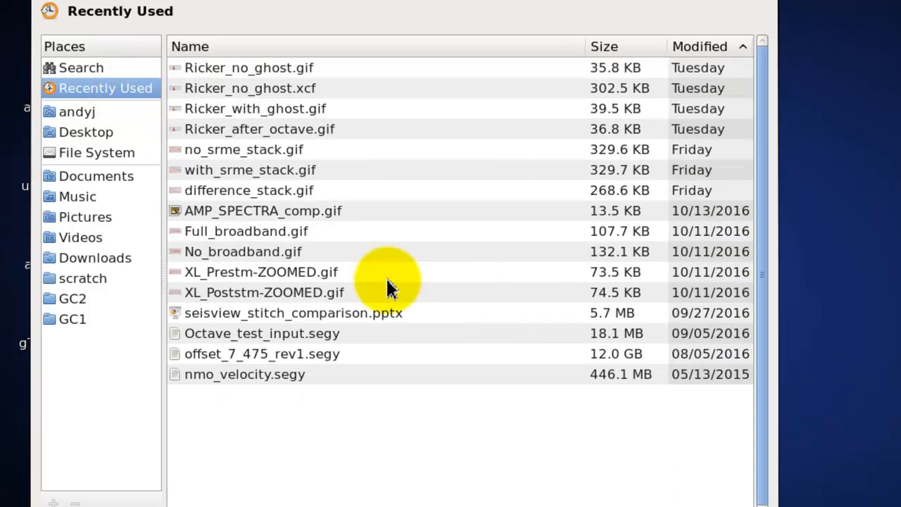
pyautogui.click(307, 351)
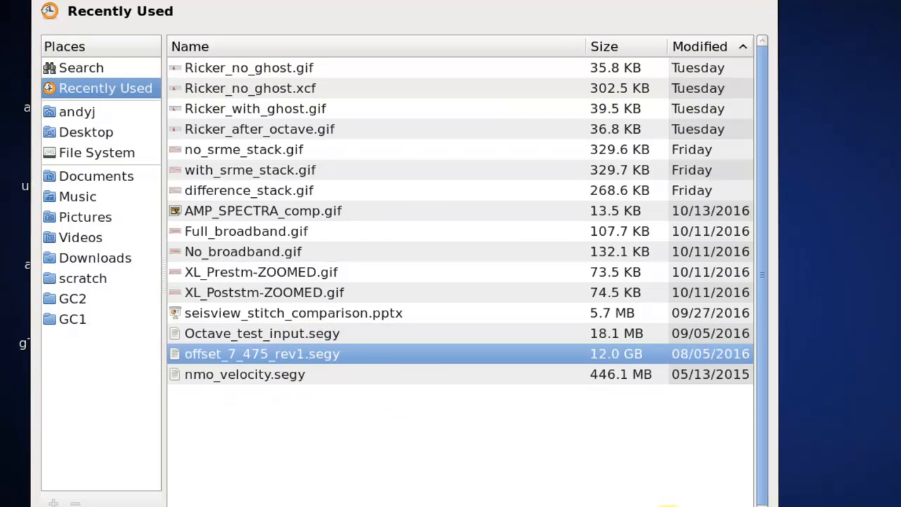
pyautogui.click(730, 506)
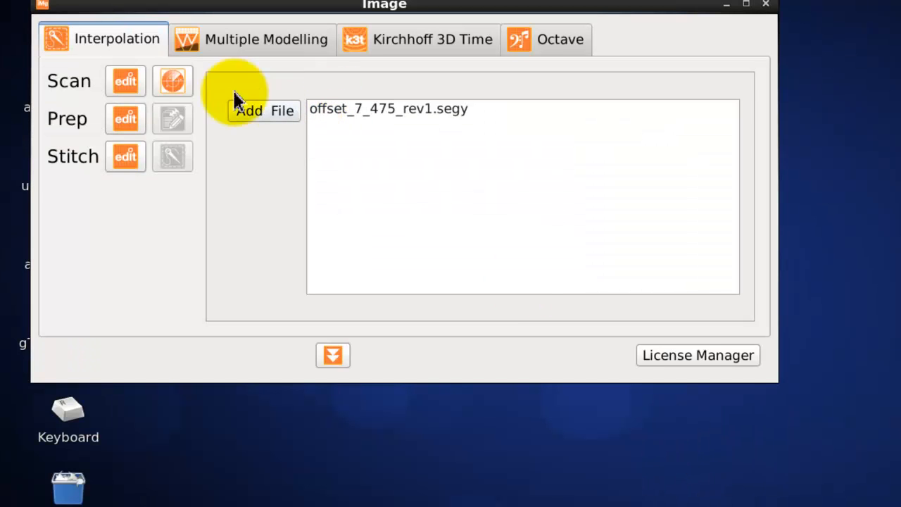
pyautogui.click(174, 82)
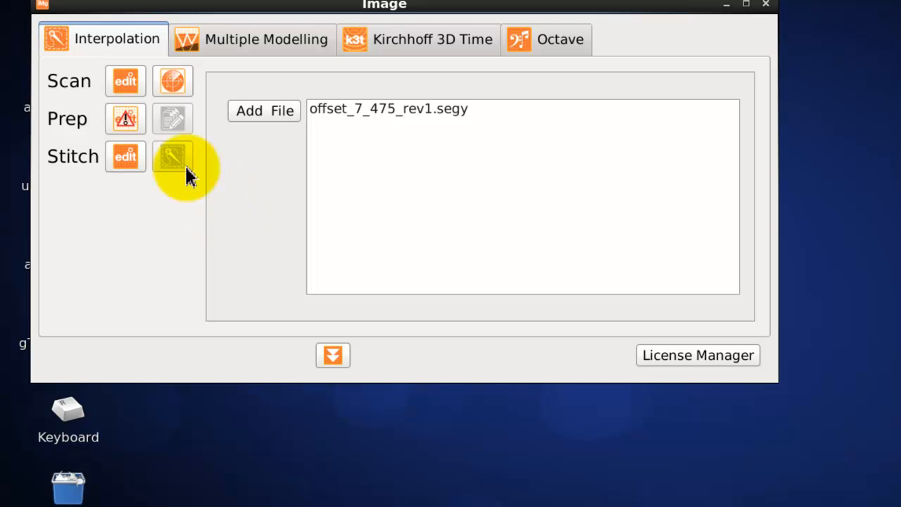
# Step: Show the Prep parameters and load nmo_velocity.segy from the recently used files as the velocity file
pyautogui.click(122, 122)
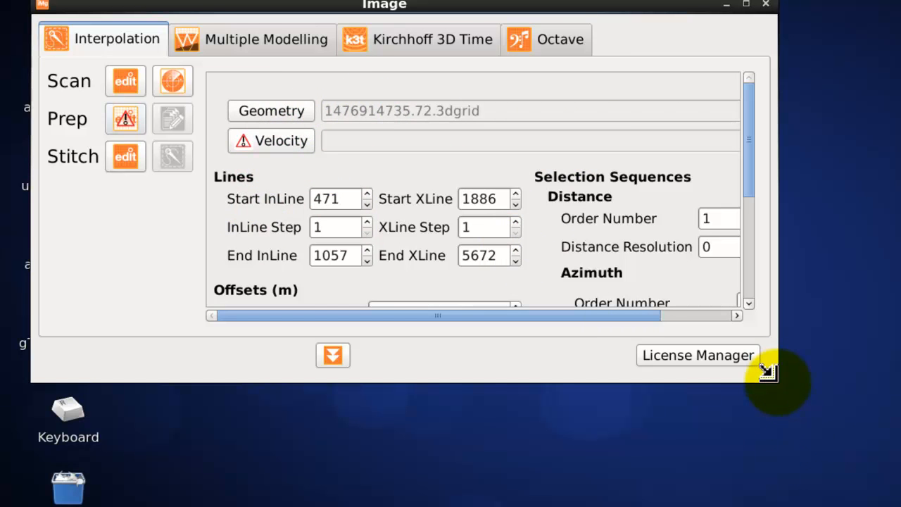
pyautogui.moveTo(766, 370); pyautogui.dragTo(852, 386)
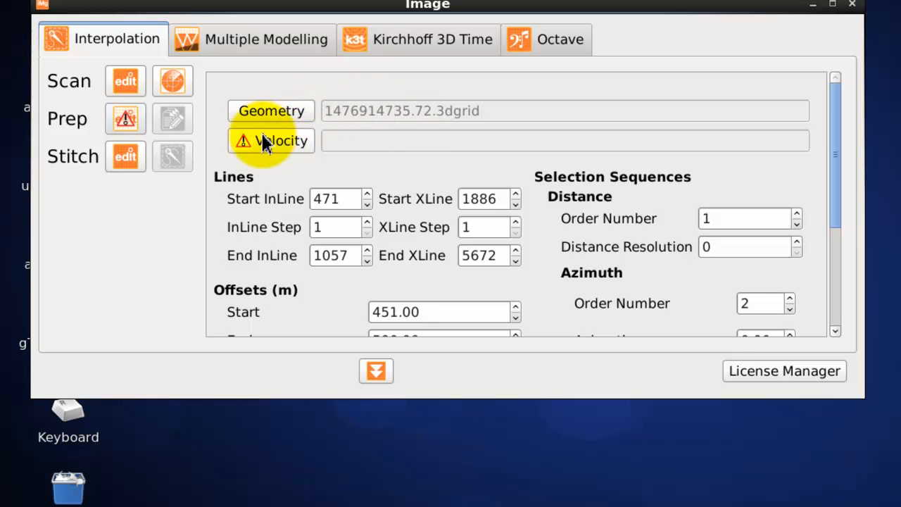
pyautogui.click(340, 142)
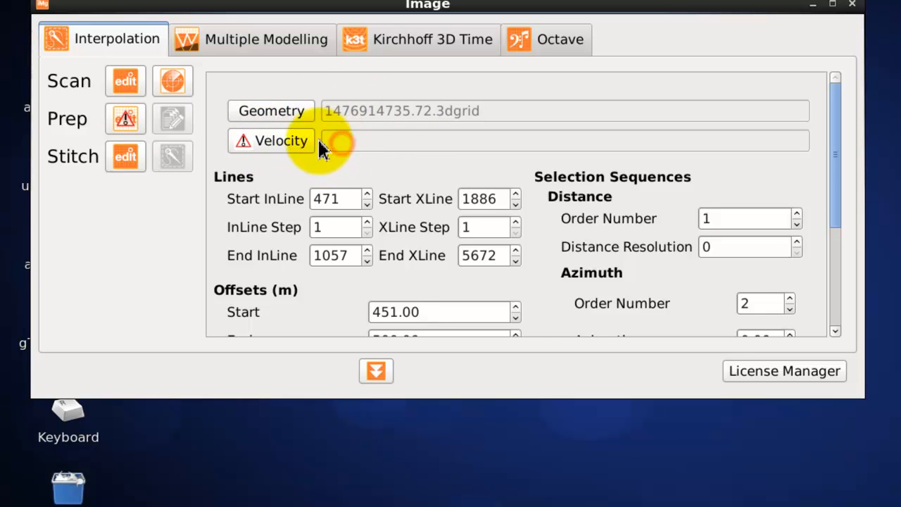
pyautogui.click(272, 150)
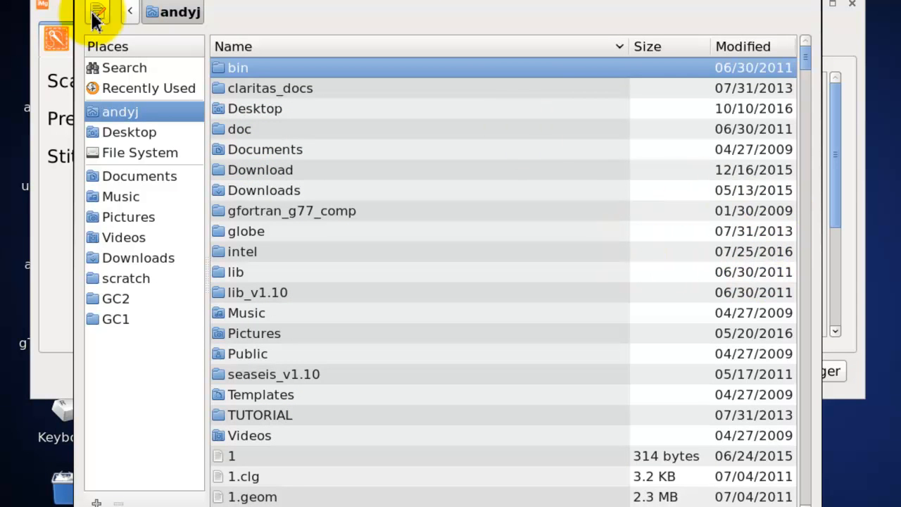
pyautogui.click(158, 90)
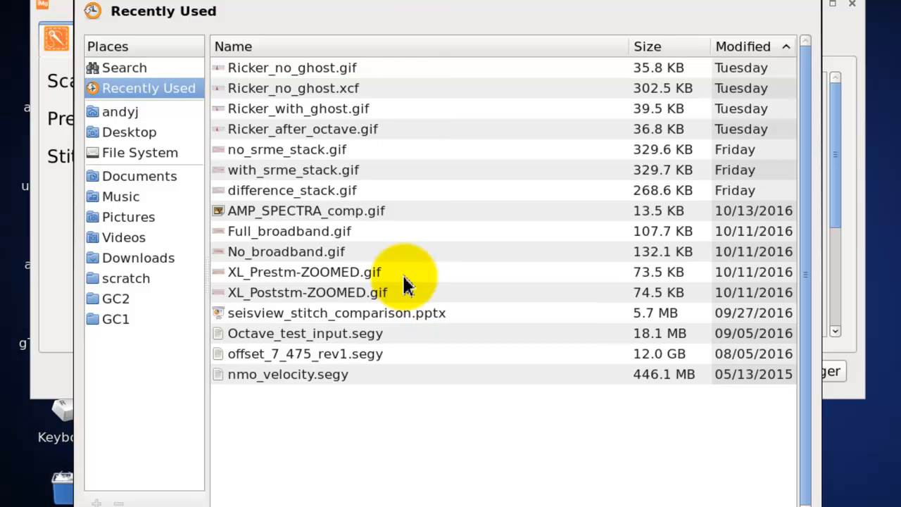
pyautogui.click(328, 375)
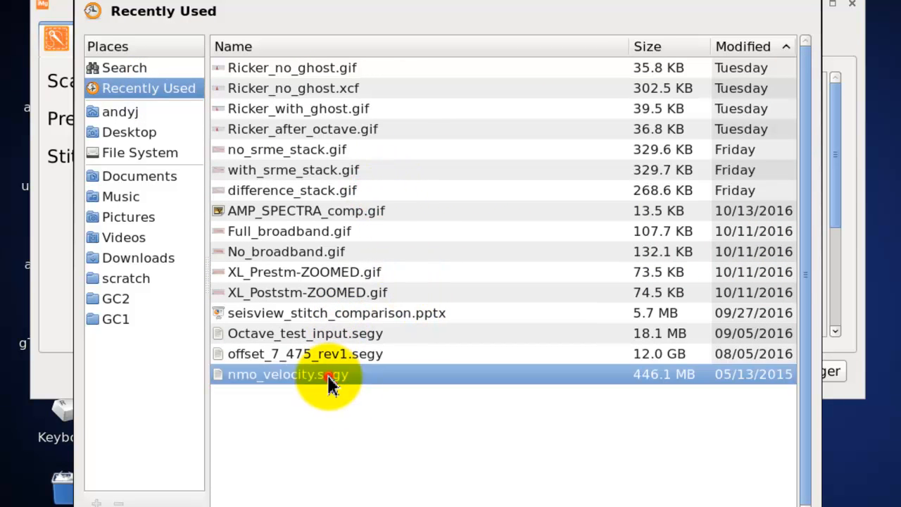
pyautogui.click(773, 505)
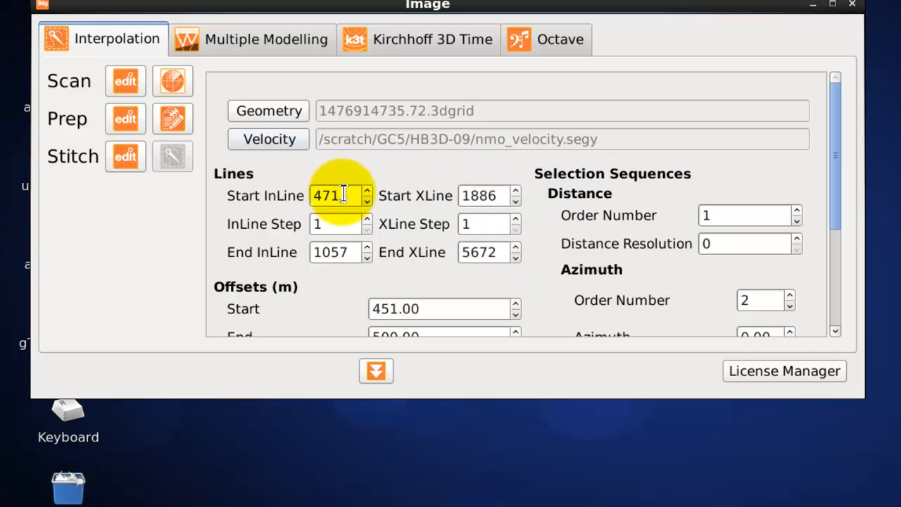
# Step: Set the Prep inline range to start at 600 and end at 700
pyautogui.moveTo(343, 196); pyautogui.dragTo(317, 198)
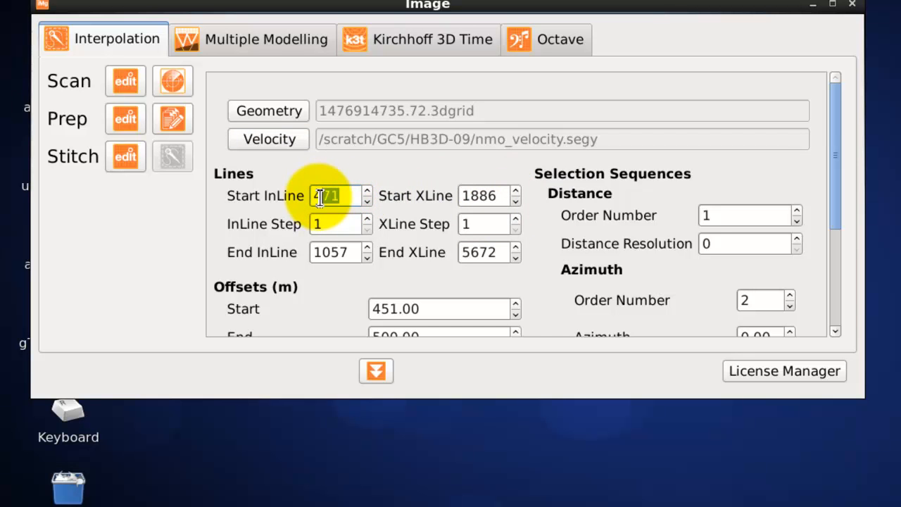
pyautogui.click(367, 192)
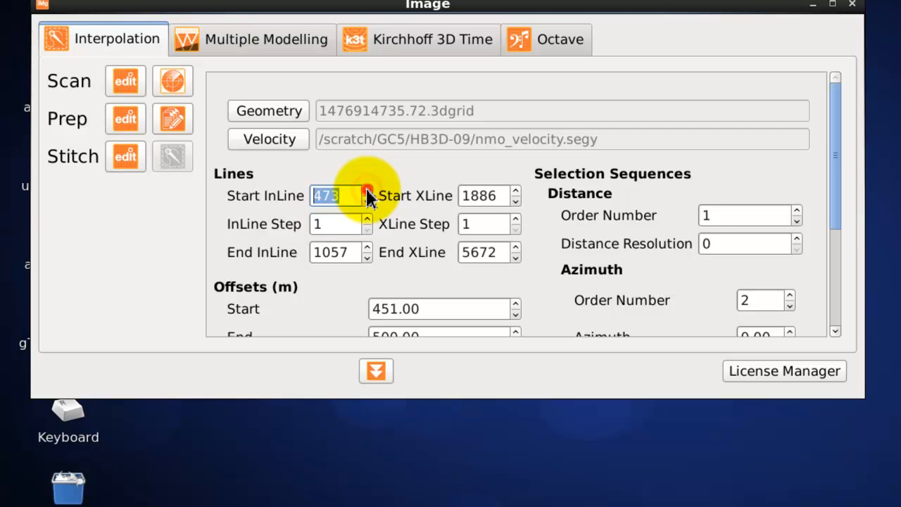
pyautogui.click(367, 192)
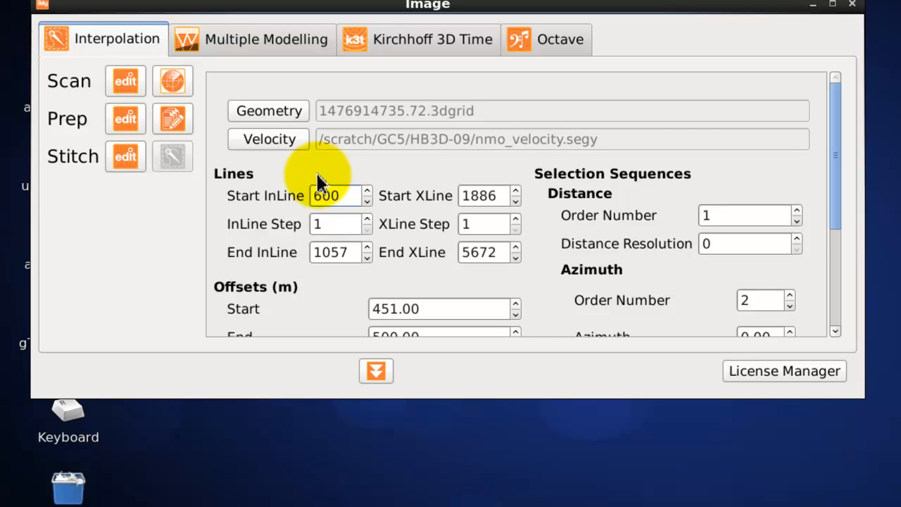
pyautogui.moveTo(345, 254); pyautogui.dragTo(318, 256)
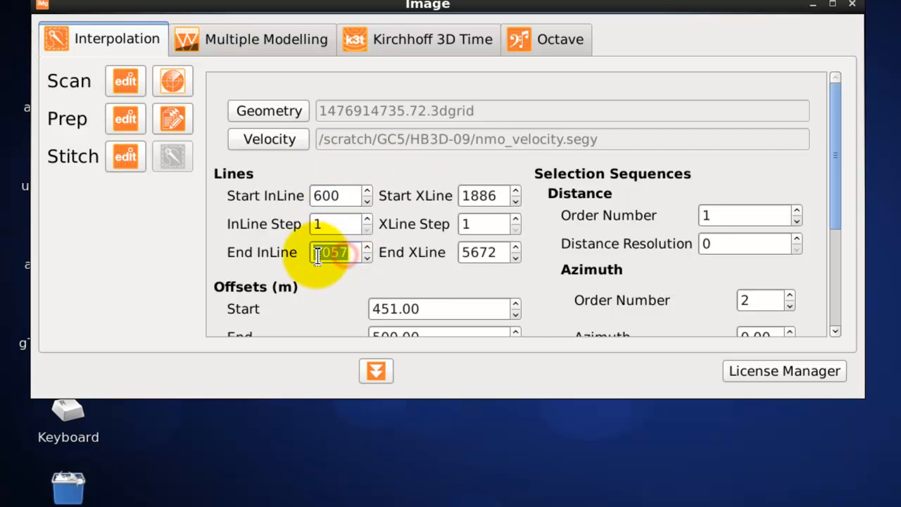
pyautogui.write('700')
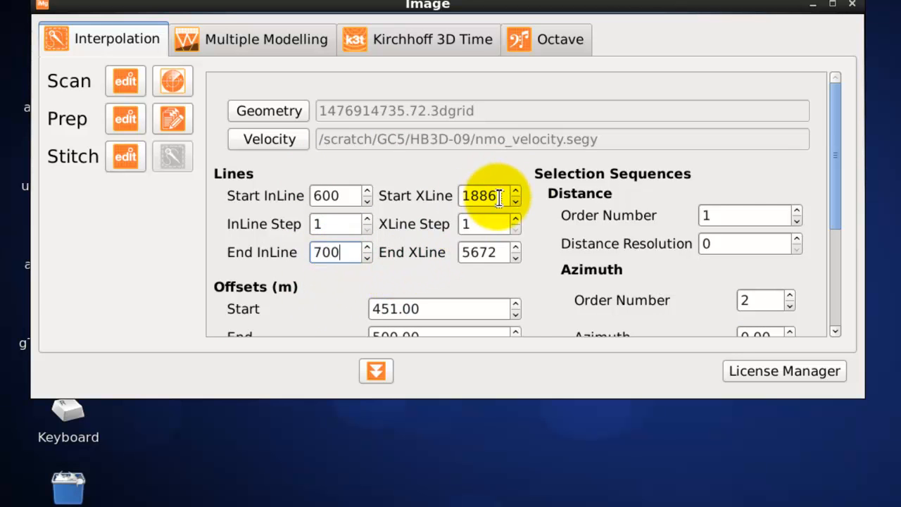
# Step: Set the Prep xline range to start at 3000 and end at 4000
pyautogui.moveTo(500, 195); pyautogui.dragTo(462, 197)
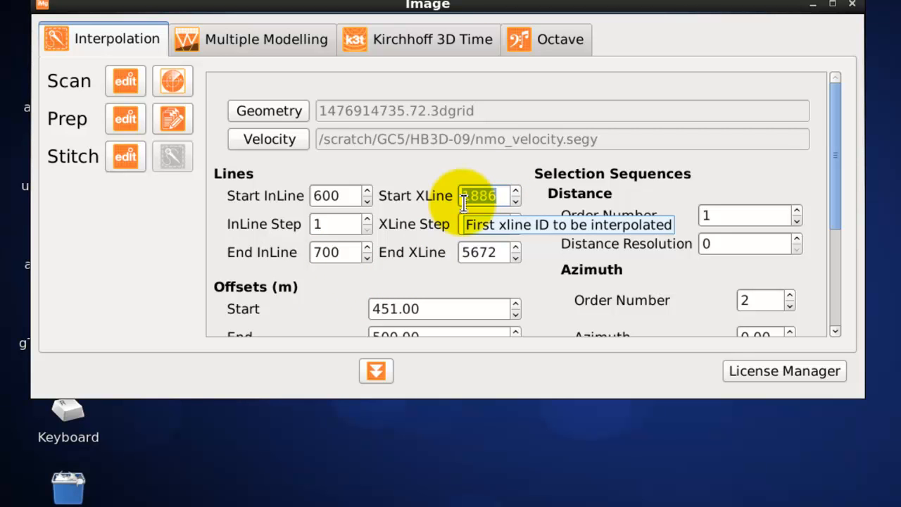
pyautogui.write('2')
pyautogui.write('000')
pyautogui.moveTo(488, 251); pyautogui.dragTo(461, 258)
pyautogui.write('4000')
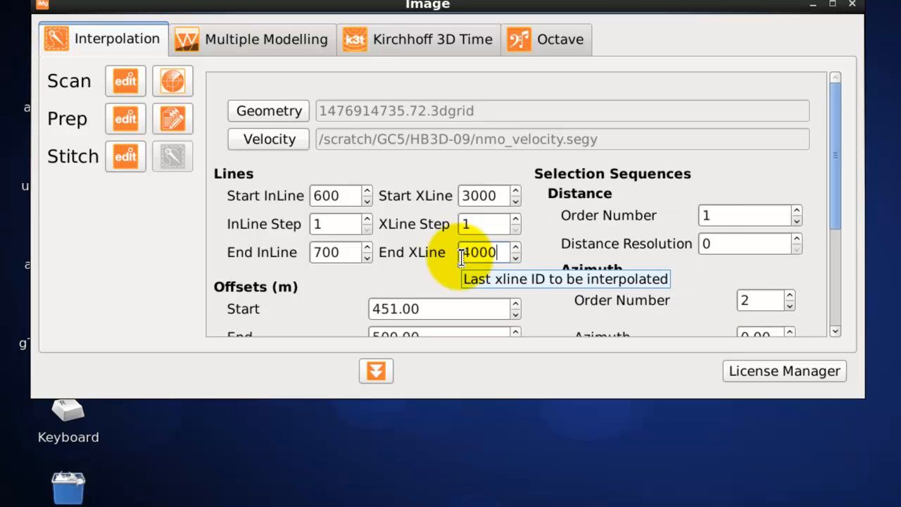
# Step: Set the fold in the Prep offset parameters to 1
pyautogui.moveTo(837, 196); pyautogui.dragTo(838, 296)
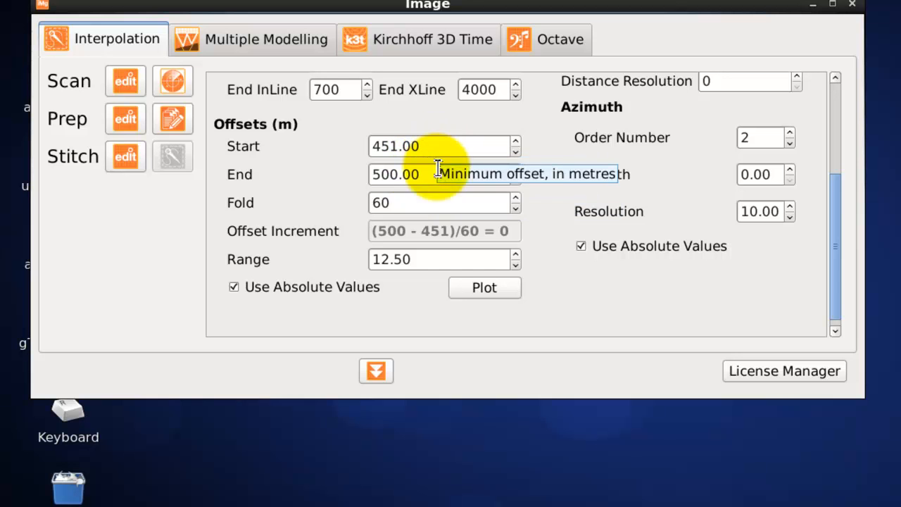
pyautogui.doubleClick(386, 202)
pyautogui.write('1')
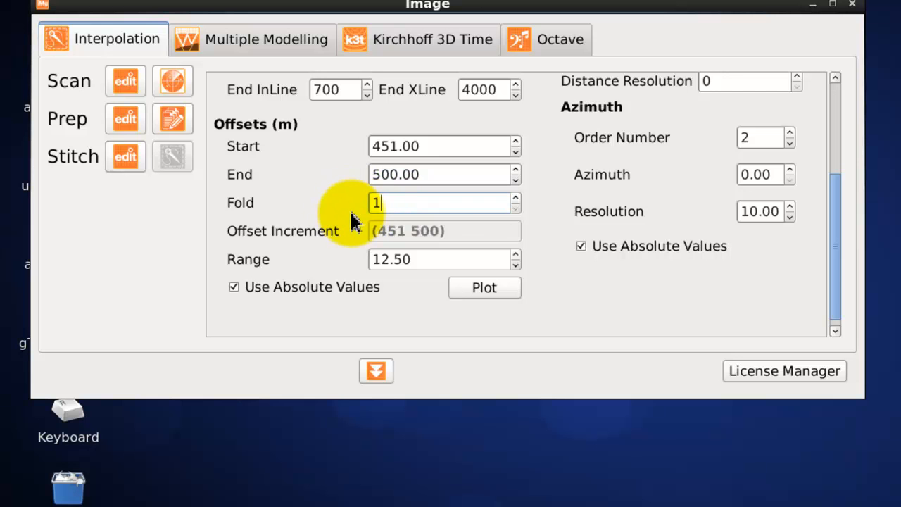
pyautogui.click(415, 259)
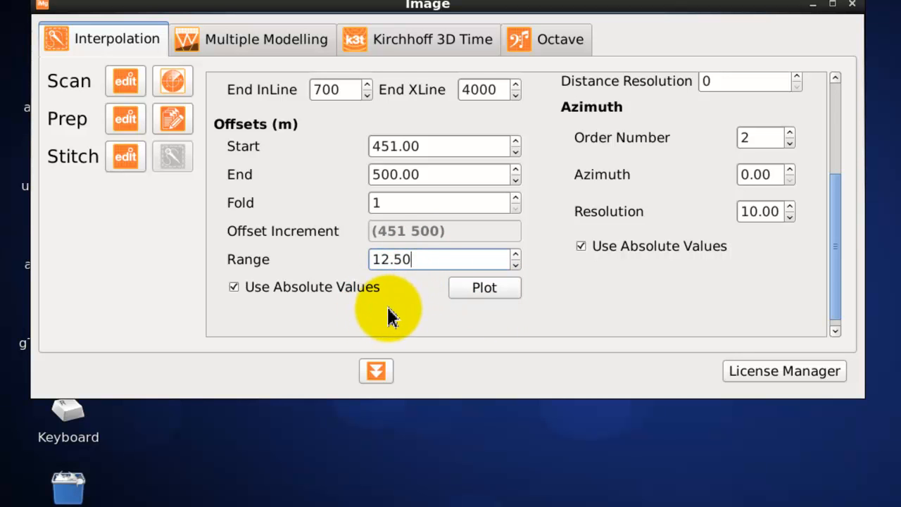
pyautogui.scroll(1, 391, 313)
pyautogui.scroll(3, 395, 304)
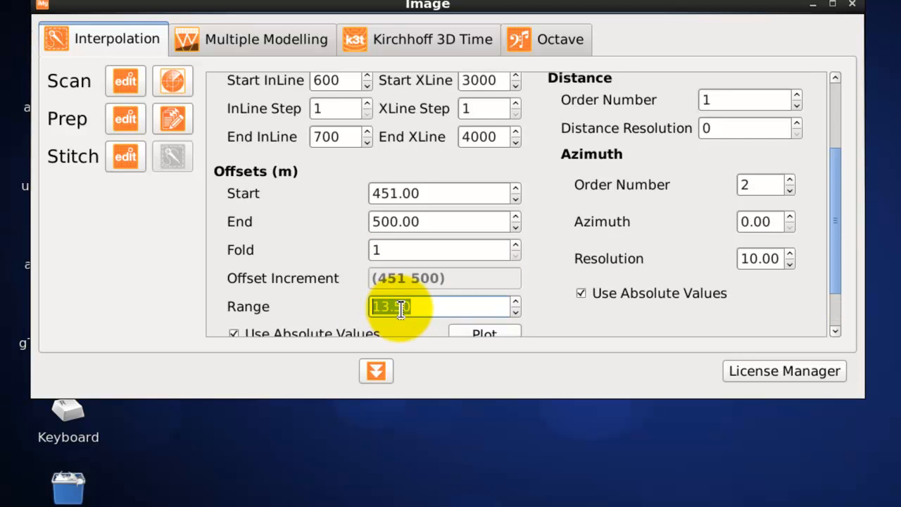
pyautogui.scroll(2, 627, 144)
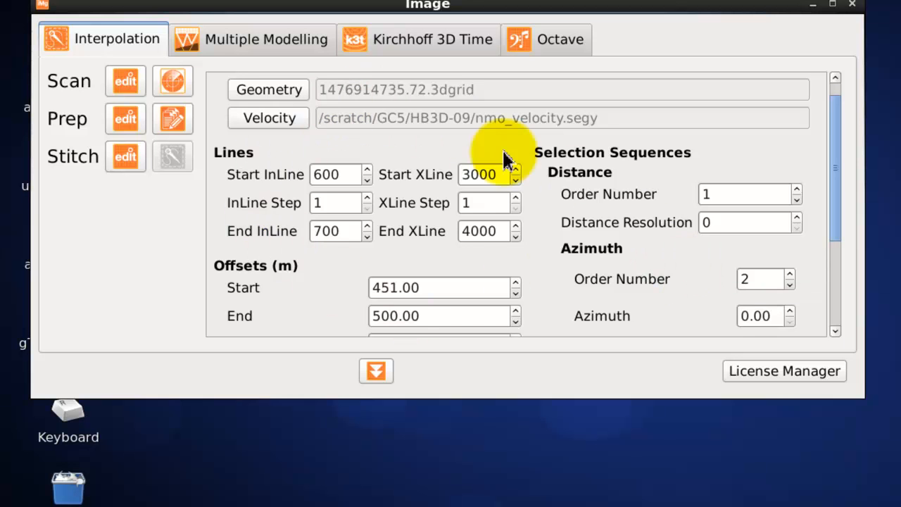
# Step: Run the Prep function and display the output log
pyautogui.click(163, 119)
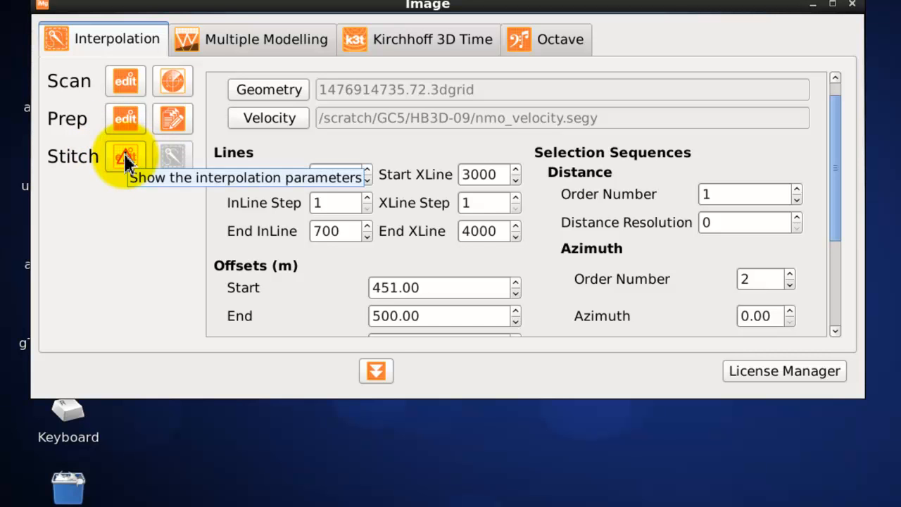
pyautogui.click(376, 380)
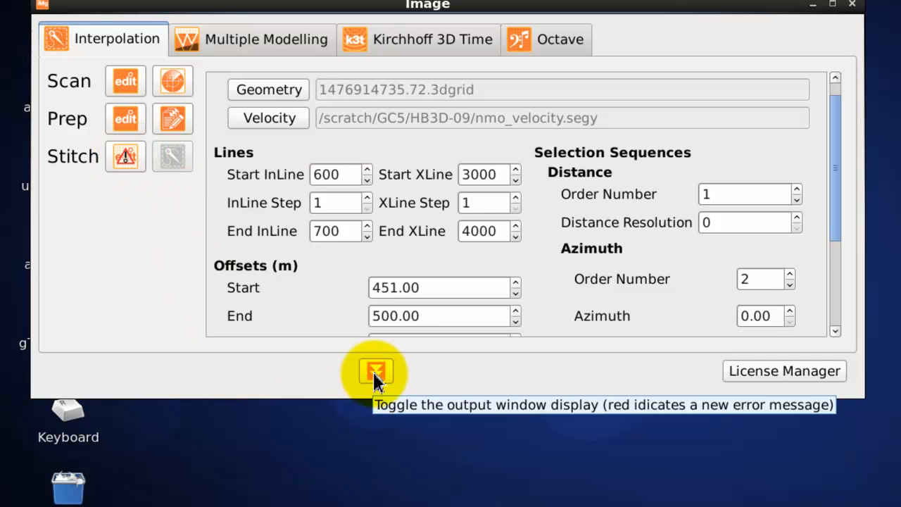
pyautogui.click(376, 380)
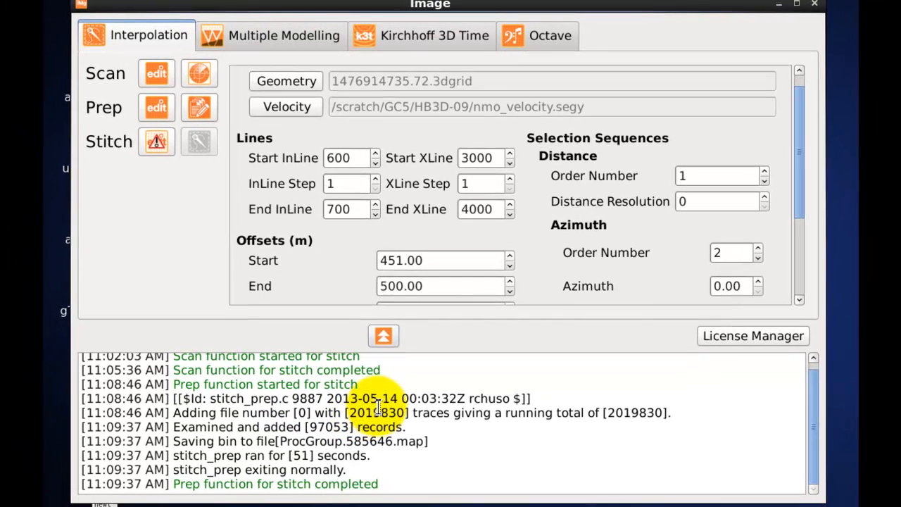
# Step: Show the Stitch parameters and set the output file to /scratch/GC5/video-test.segy
pyautogui.click(155, 143)
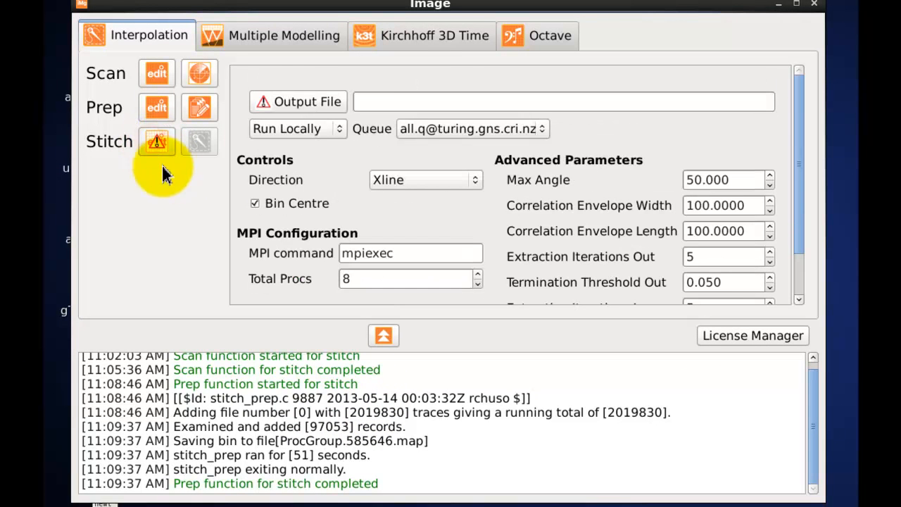
pyautogui.click(366, 98)
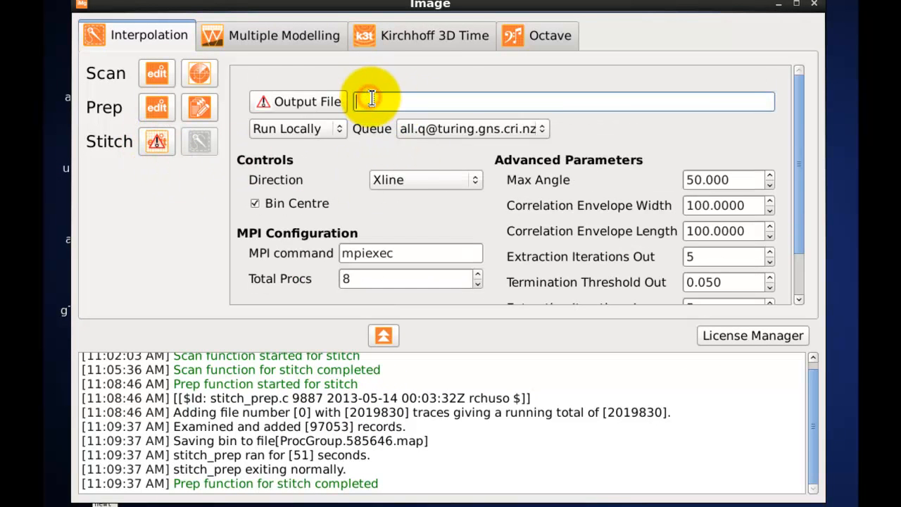
pyautogui.write('/scratch/GC5/video-test.segy')
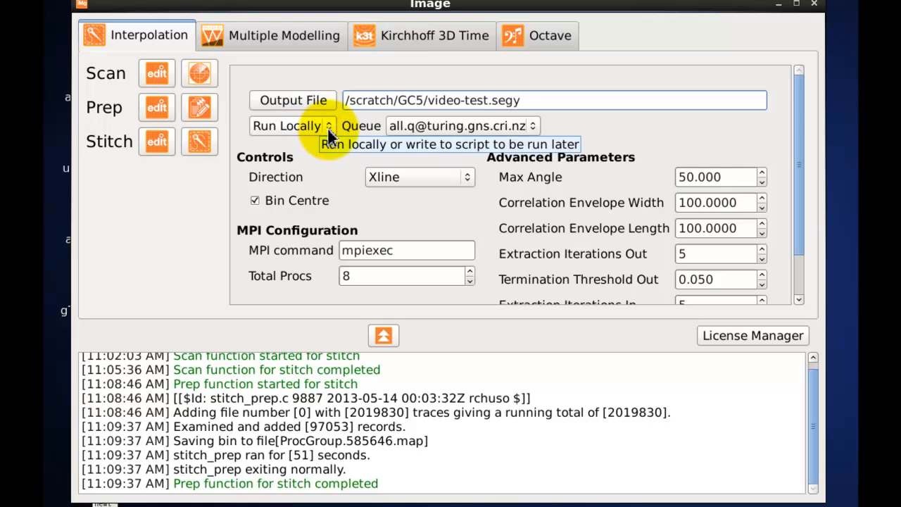
# Step: Review the Stitch run mode options, keeping Run Locally, and check the available queues and remaining parameters
pyautogui.click(328, 127)
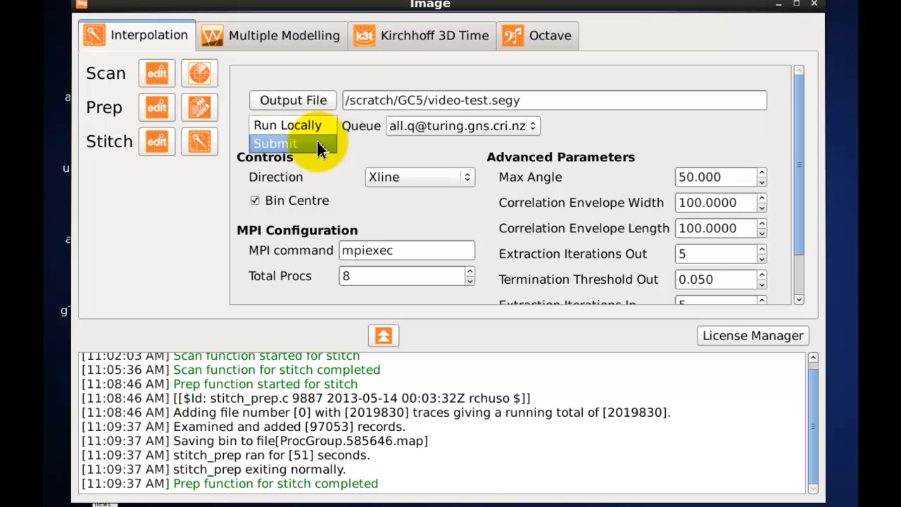
pyautogui.click(334, 132)
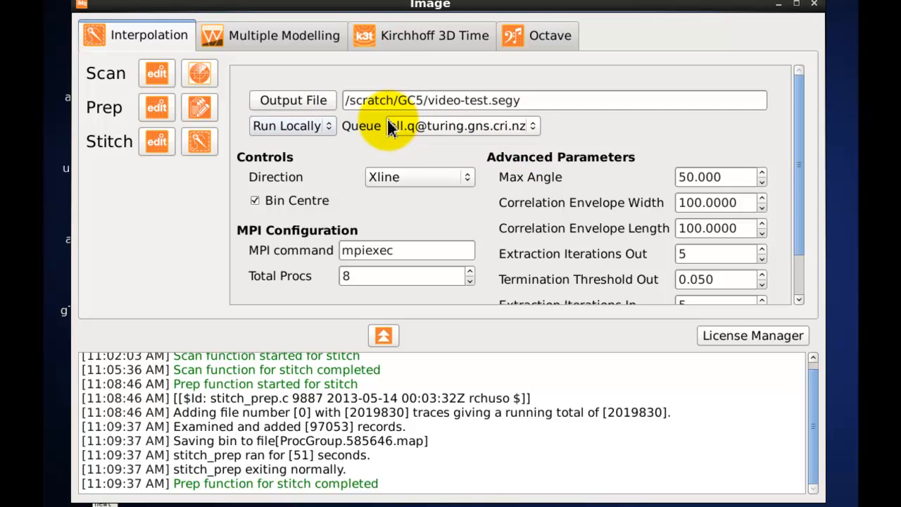
pyautogui.click(532, 130)
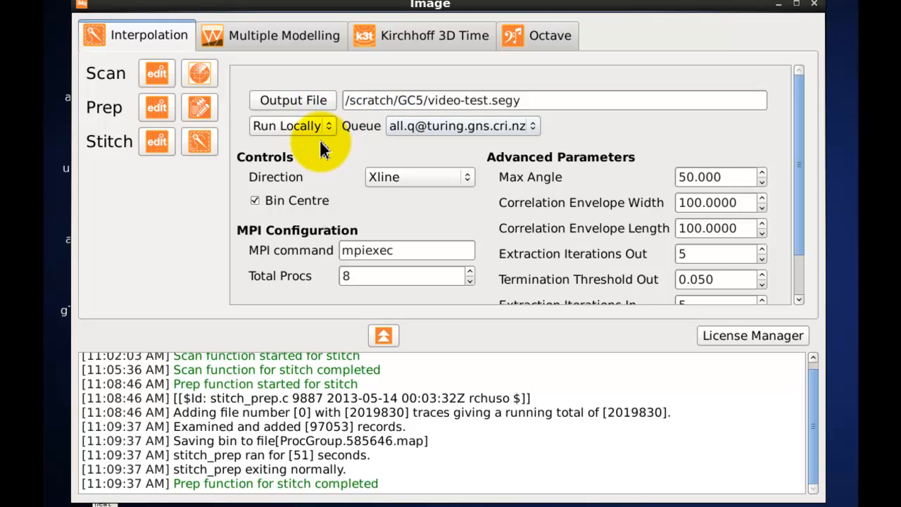
pyautogui.scroll(-2, 333, 161)
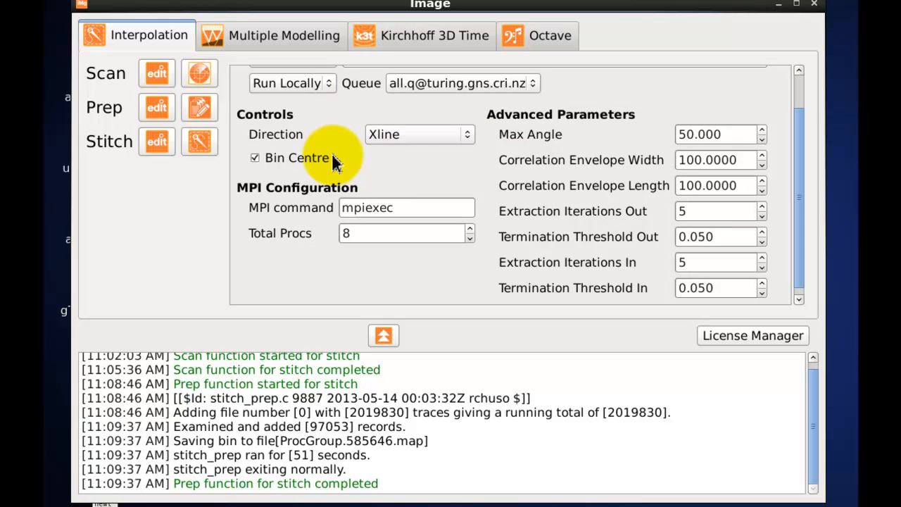
# Step: Review the Stitch advanced and MPI parameters, keeping Total Procs at 8, and run the interpolation
pyautogui.scroll(2, 336, 162)
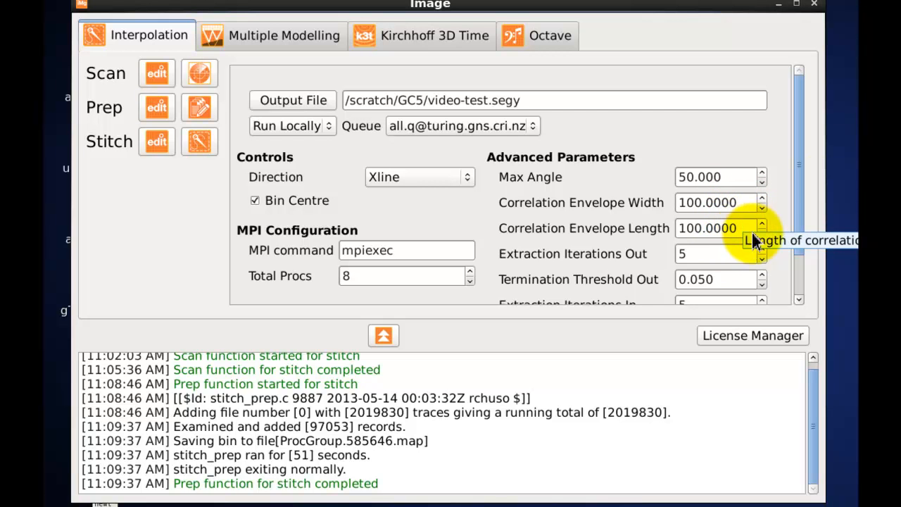
pyautogui.moveTo(800, 201); pyautogui.dragTo(793, 246)
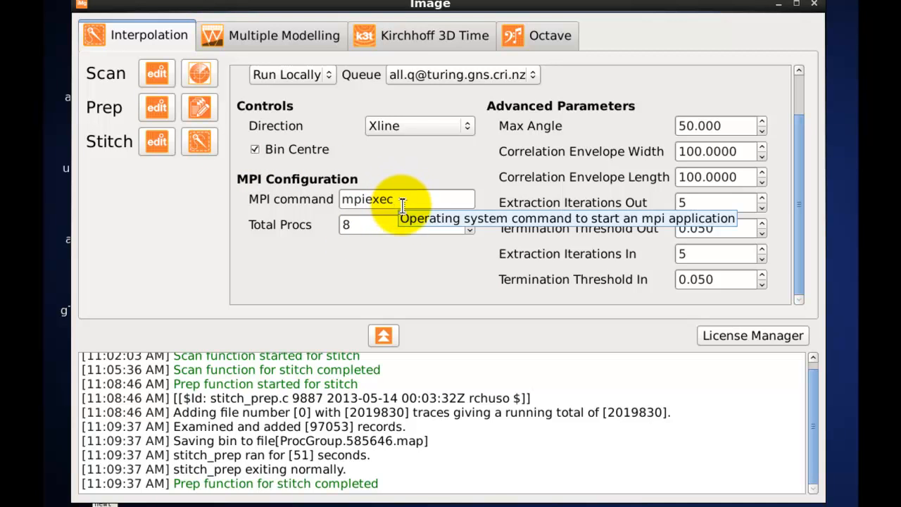
pyautogui.click(370, 224)
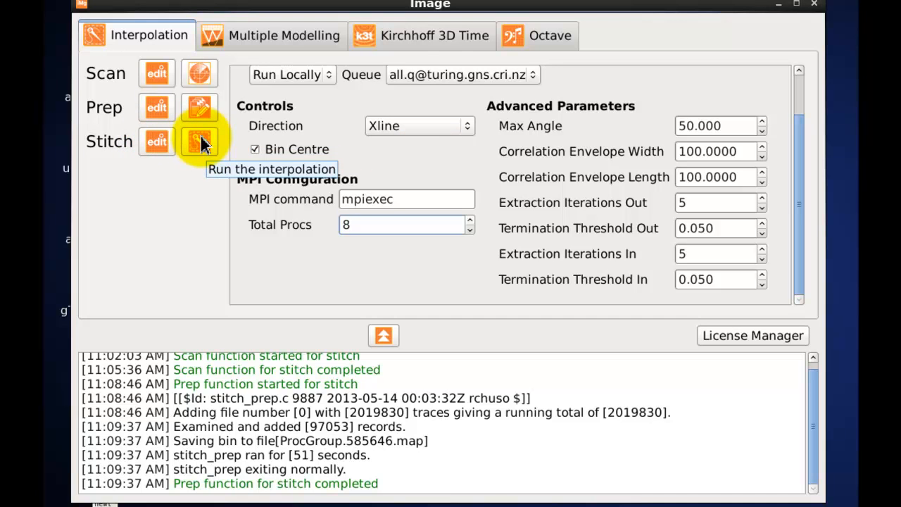
pyautogui.click(200, 143)
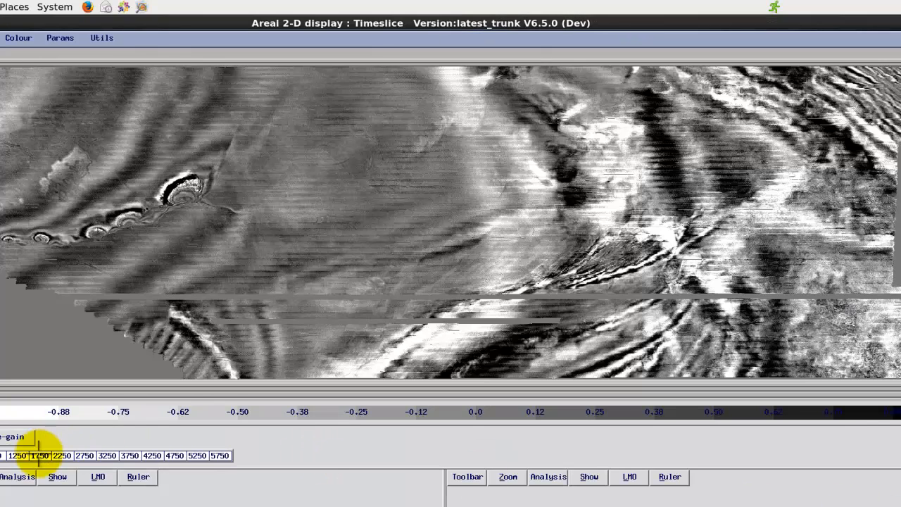
# Step: Show the 1250 timeslice in the Areal 2-D display and compare the open timeslice displays
pyautogui.click(17, 456)
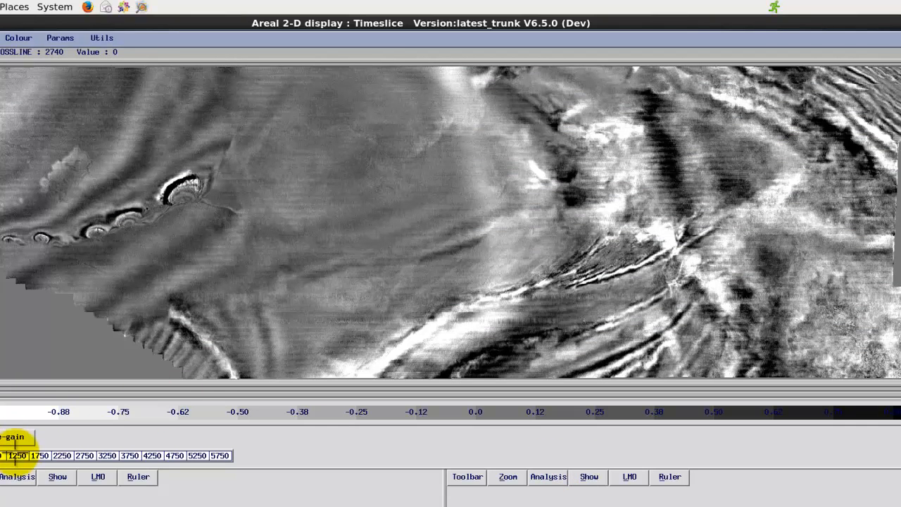
pyautogui.click(15, 454)
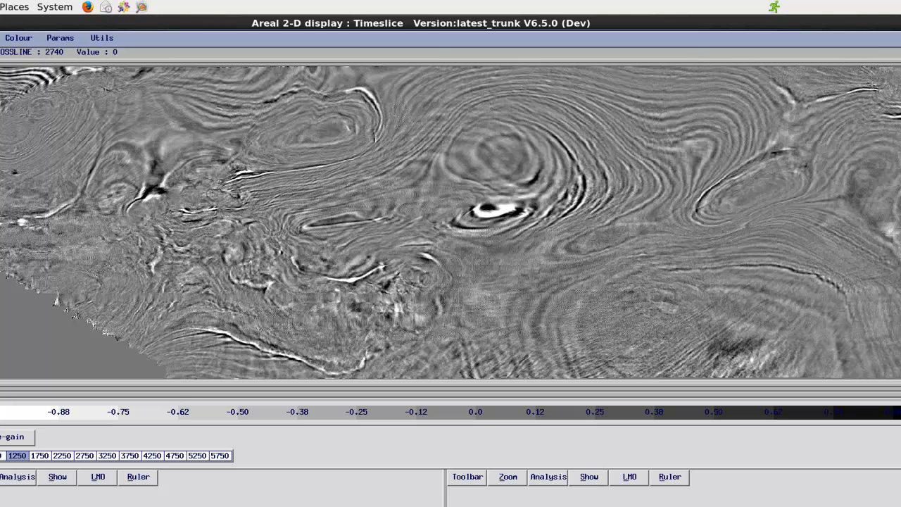
pyautogui.hotkey('alt', 'Tab')
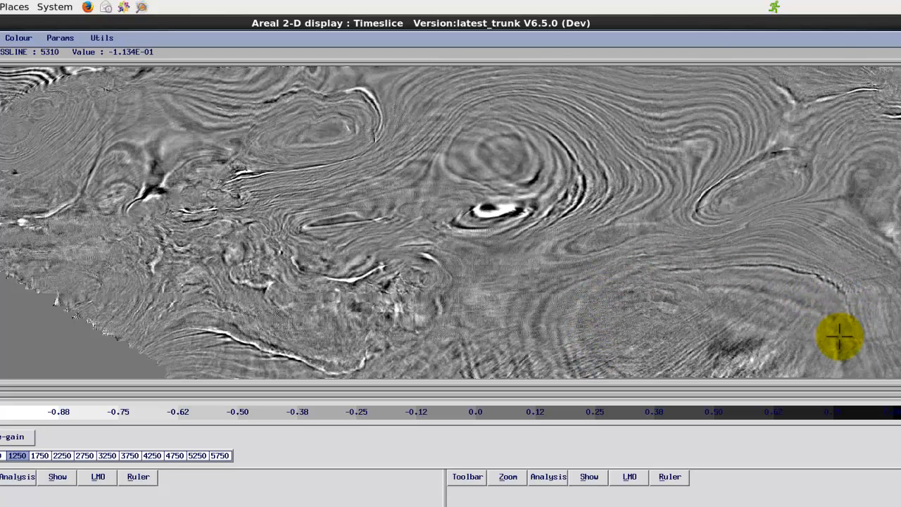
pyautogui.hotkey('alt', 'Tab')
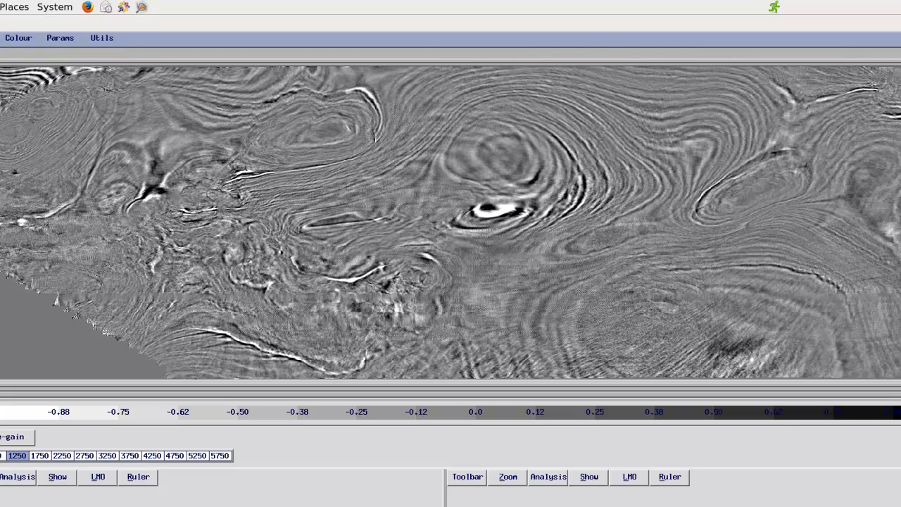
pyautogui.hotkey('alt', 'Tab')
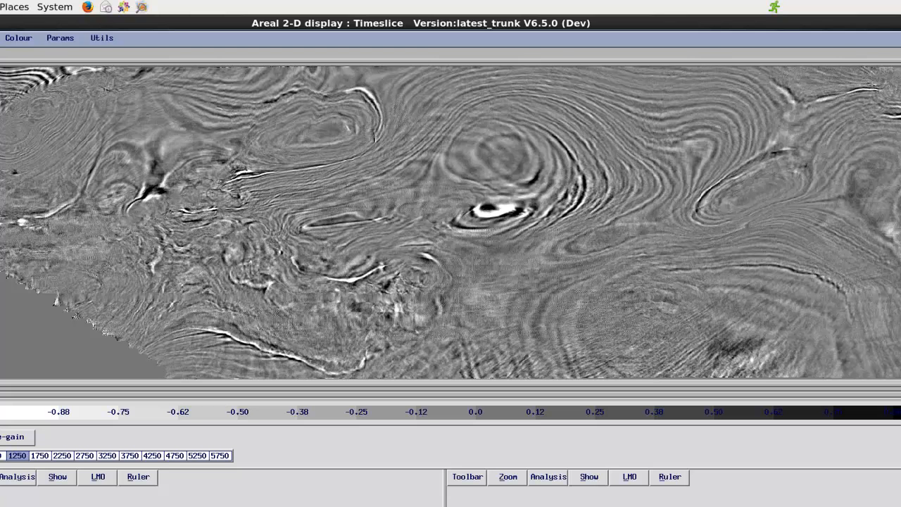
# Step: Compare the Inline 874 sections by alternating repeatedly between the Job04_cube_xview and Job03_cube_xview windows
pyautogui.hotkey('alt', 'Tab')
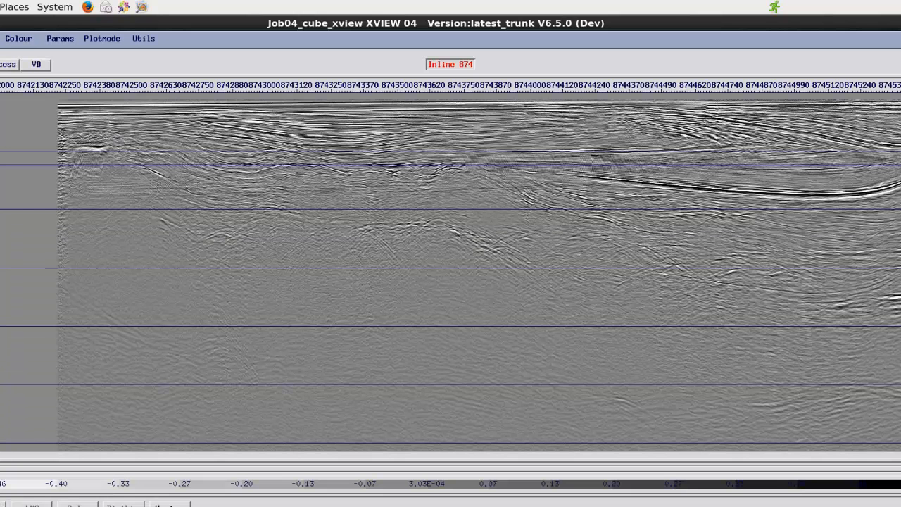
pyautogui.hotkey('alt', 'Tab')
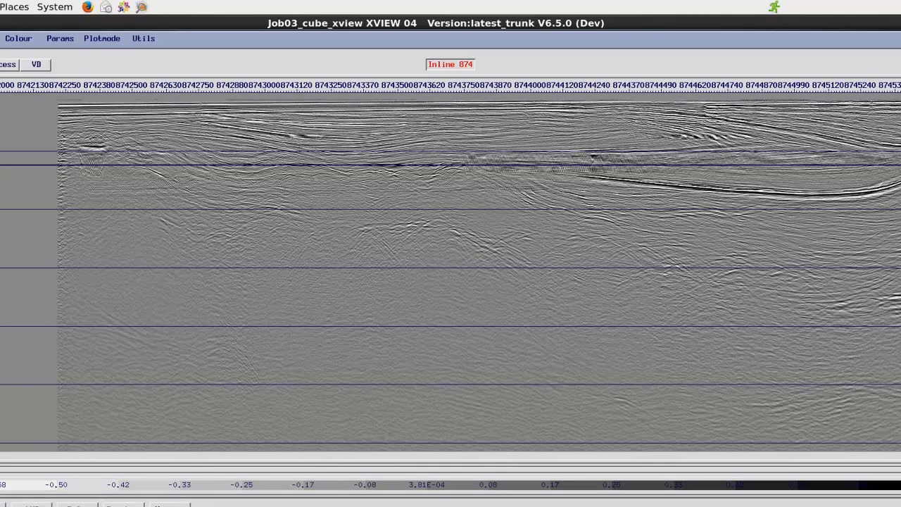
pyautogui.hotkey('alt', 'Tab')
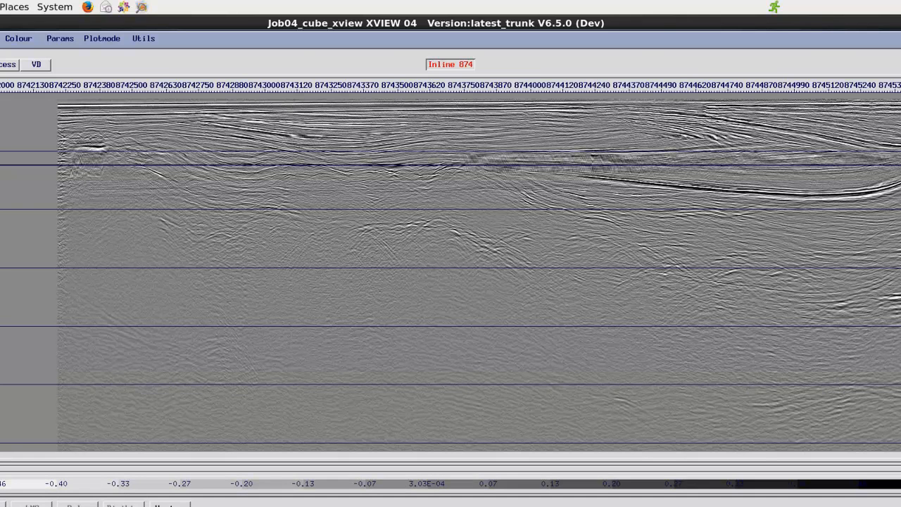
pyautogui.hotkey('alt', 'Tab')
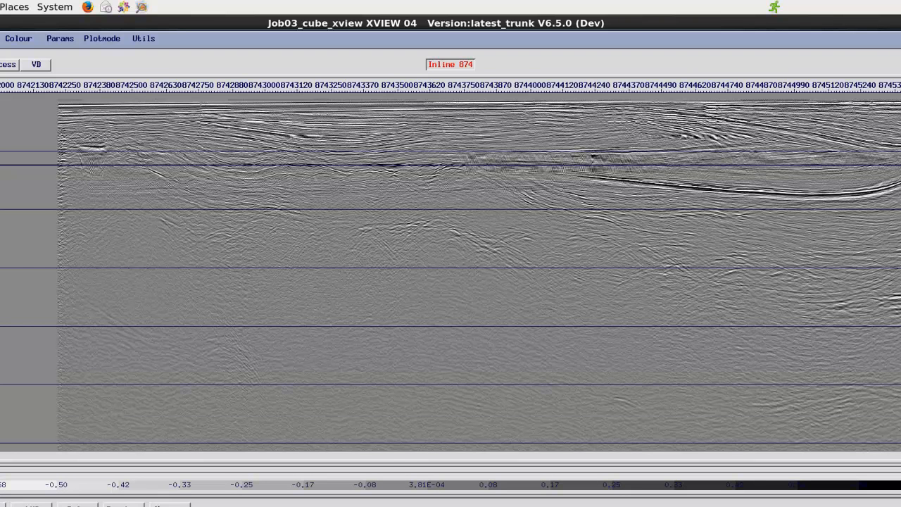
pyautogui.hotkey('alt', 'Tab')
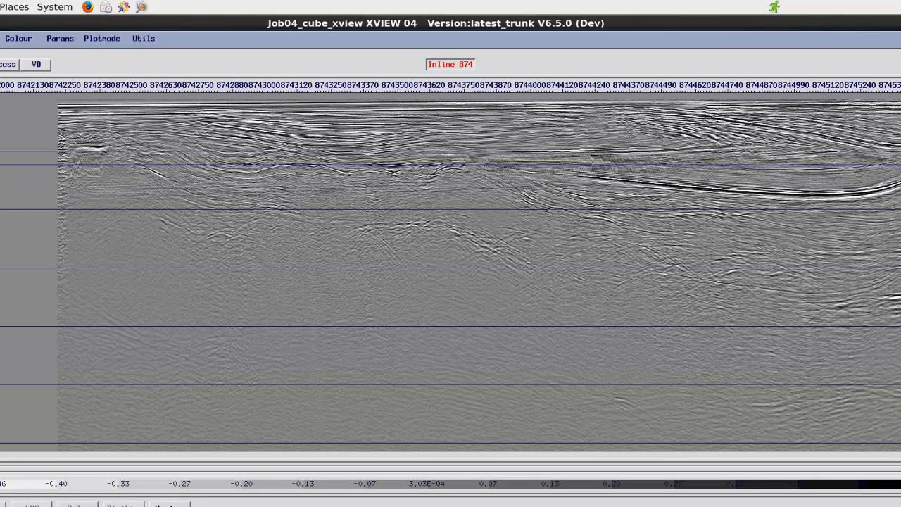
pyautogui.hotkey('alt', 'Tab')
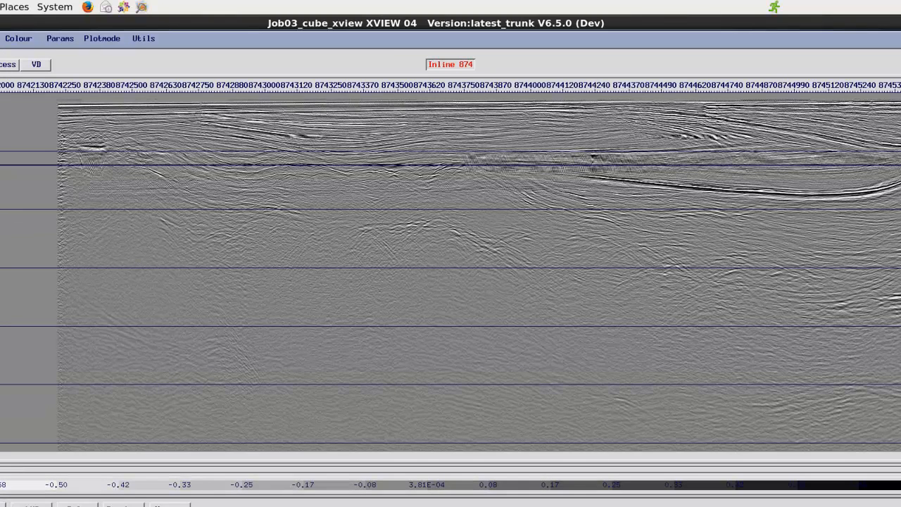
pyautogui.hotkey('alt', 'Tab')
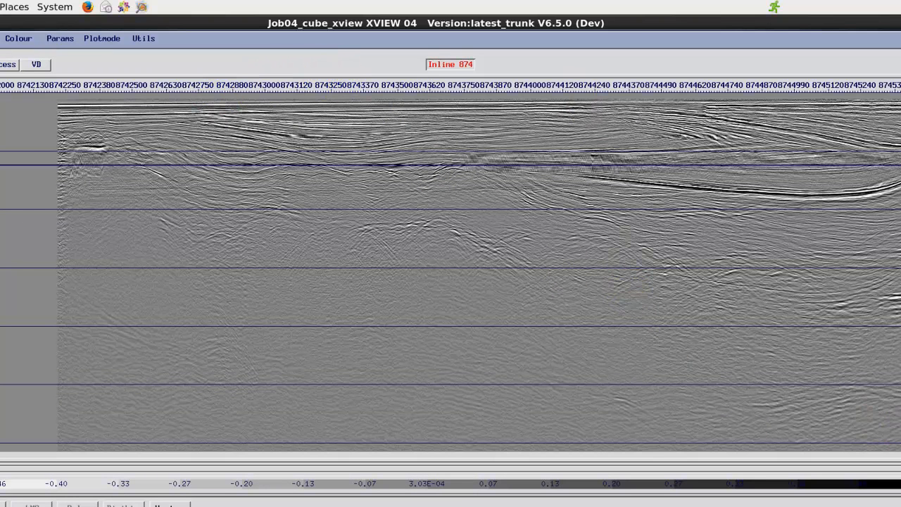
pyautogui.hotkey('alt', 'Tab')
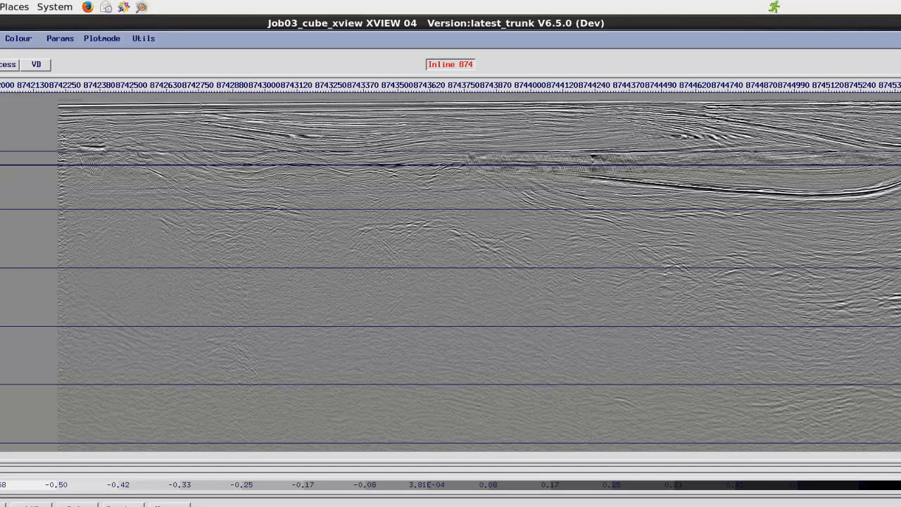
pyautogui.hotkey('alt', 'Tab')
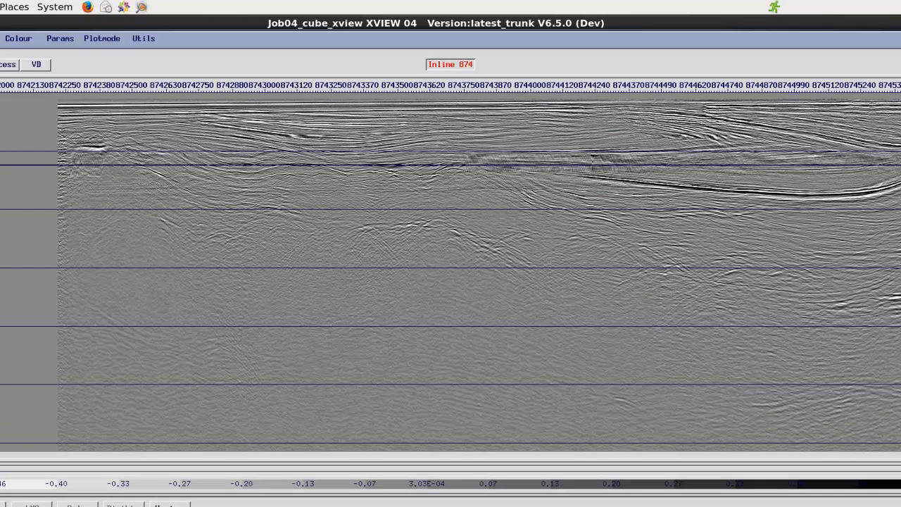
pyautogui.hotkey('alt', 'Tab')
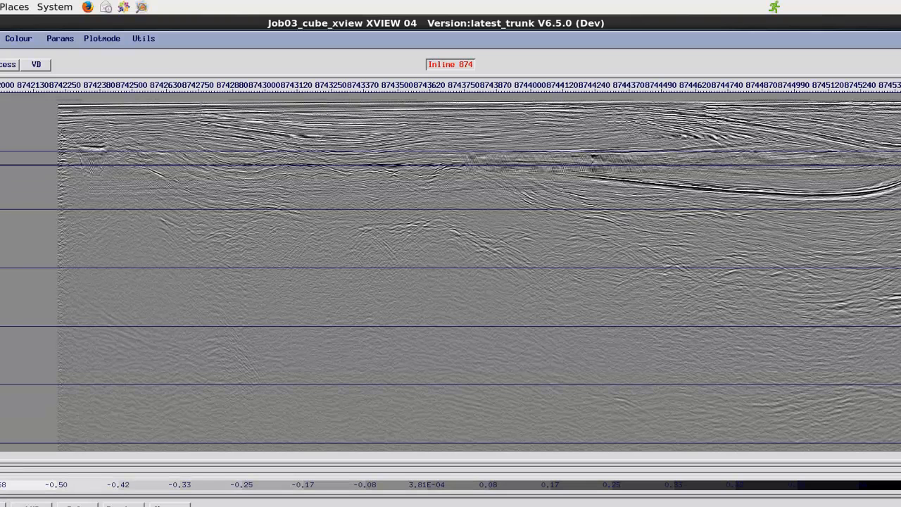